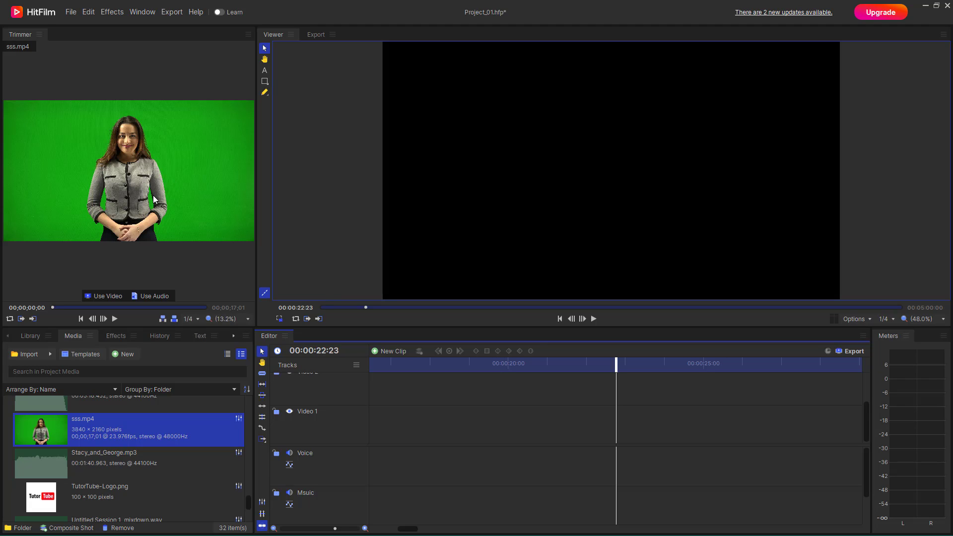
- Make a composite shot from the sss.mp4 media clip using the 4K UHD @ 23.976 fps template
{"action": "right_click", "coordinate": [102, 427]}
{"action": "mouse_move", "coordinate": [119, 387]}
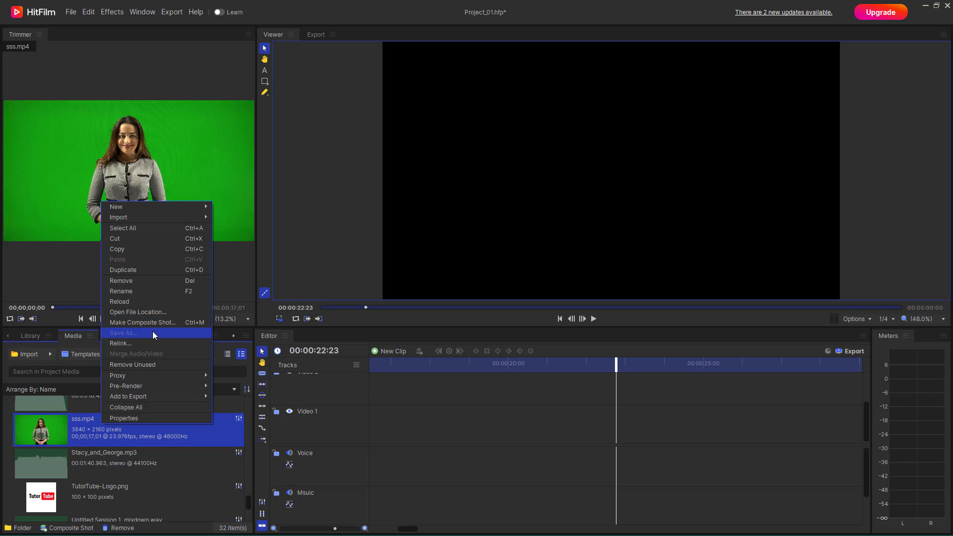
{"action": "left_click", "coordinate": [135, 322]}
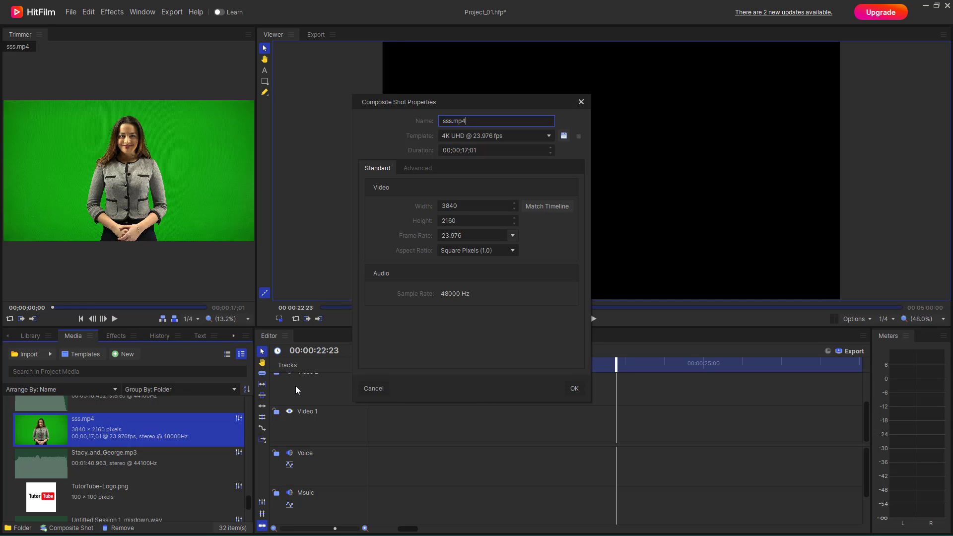
{"action": "left_click", "coordinate": [572, 390]}
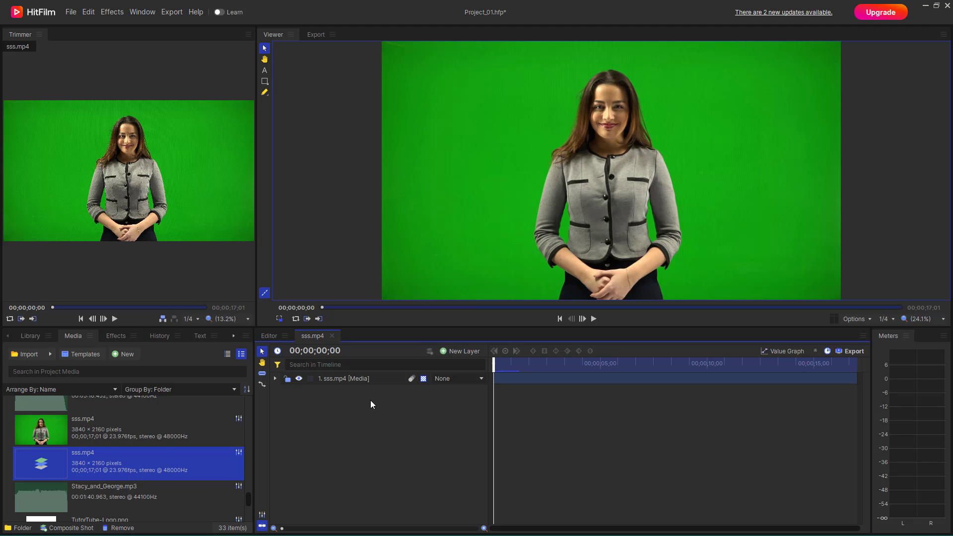
- Apply the Color Difference Key effect from the Keying category to the sss.mp4 layer
{"action": "left_click", "coordinate": [354, 379]}
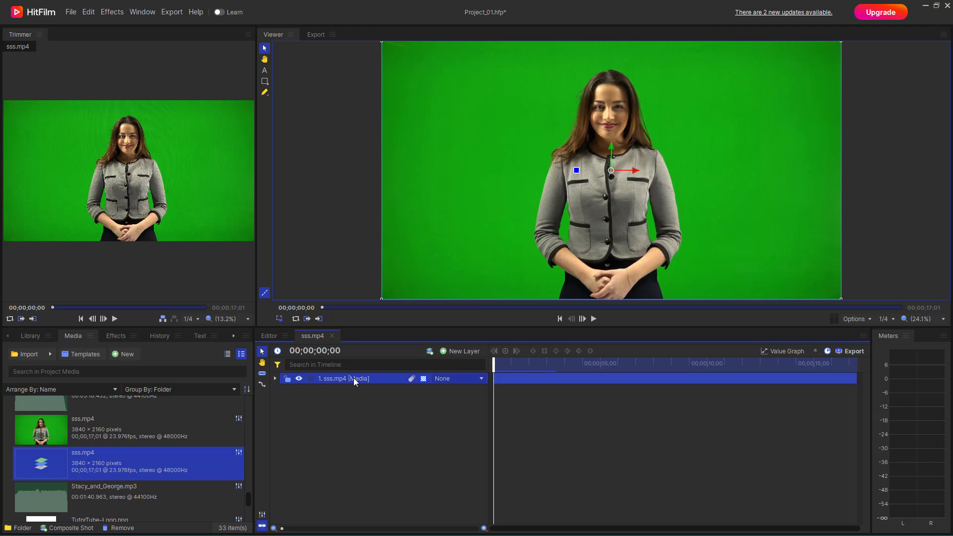
{"action": "left_click", "coordinate": [106, 338]}
{"action": "scroll", "coordinate": [54, 454], "scroll_direction": "down", "scroll_amount": 6}
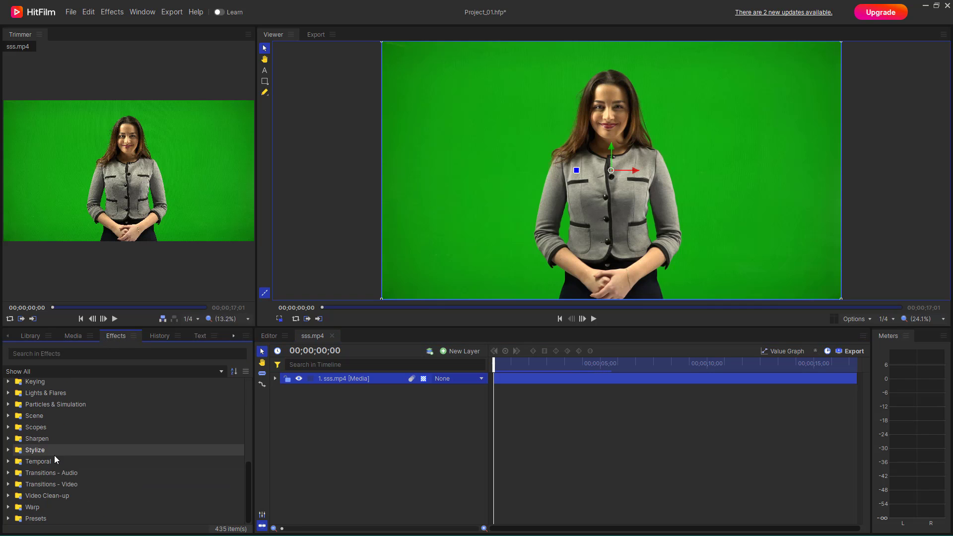
{"action": "left_click", "coordinate": [8, 382]}
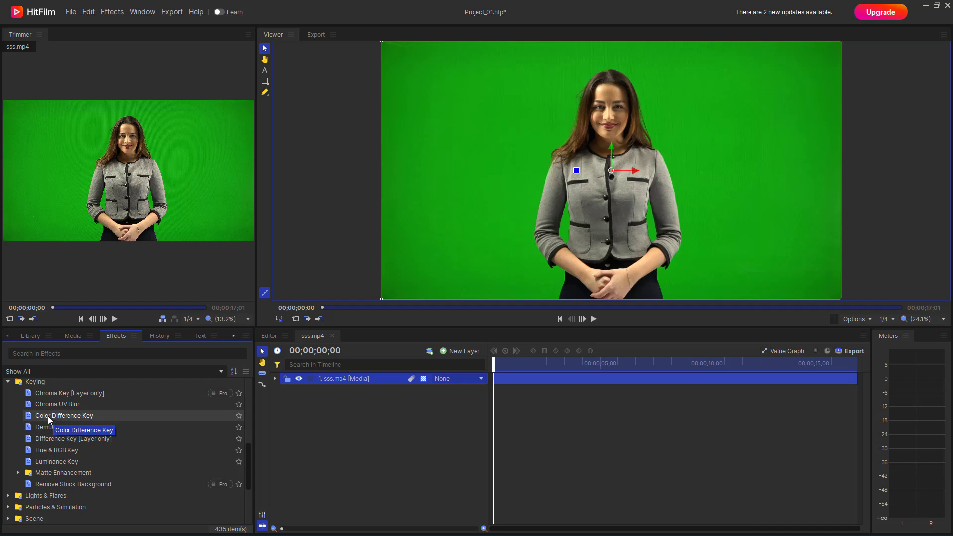
{"action": "left_click_drag", "start_coordinate": [37, 419], "coordinate": [510, 379]}
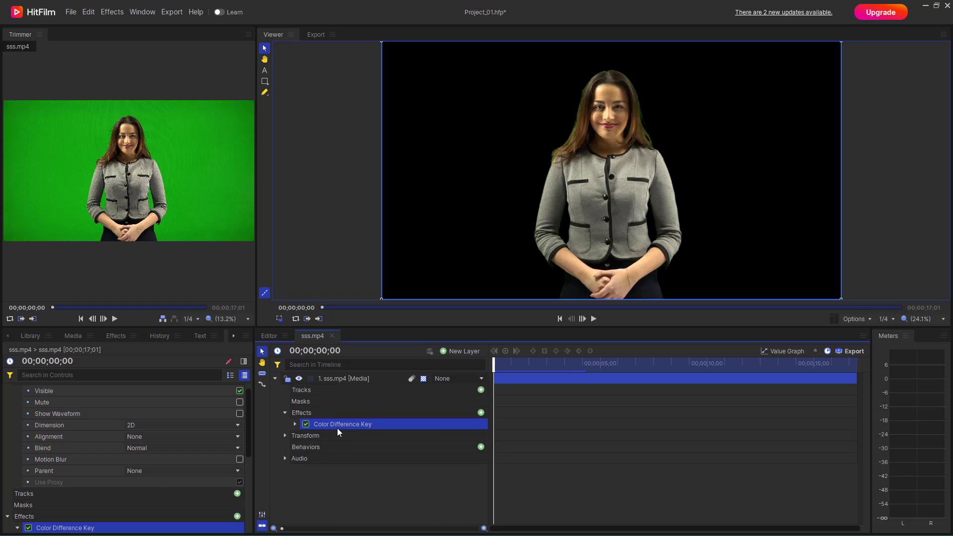
- Try Red and Blue as the Color Difference Key's screen color and return it to Green
{"action": "scroll", "coordinate": [101, 450], "scroll_direction": "down", "scroll_amount": 3}
{"action": "scroll", "coordinate": [99, 451], "scroll_direction": "down", "scroll_amount": 5}
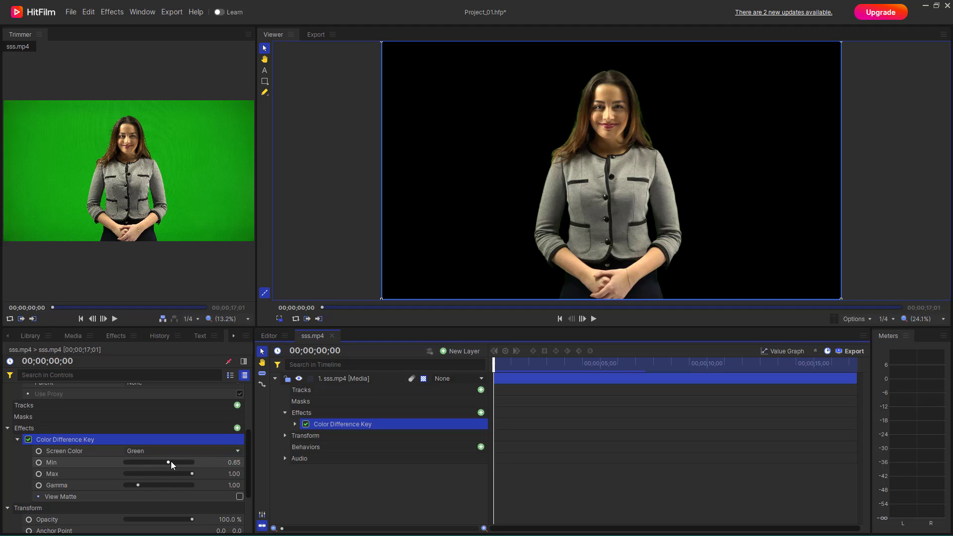
{"action": "left_click", "coordinate": [186, 452]}
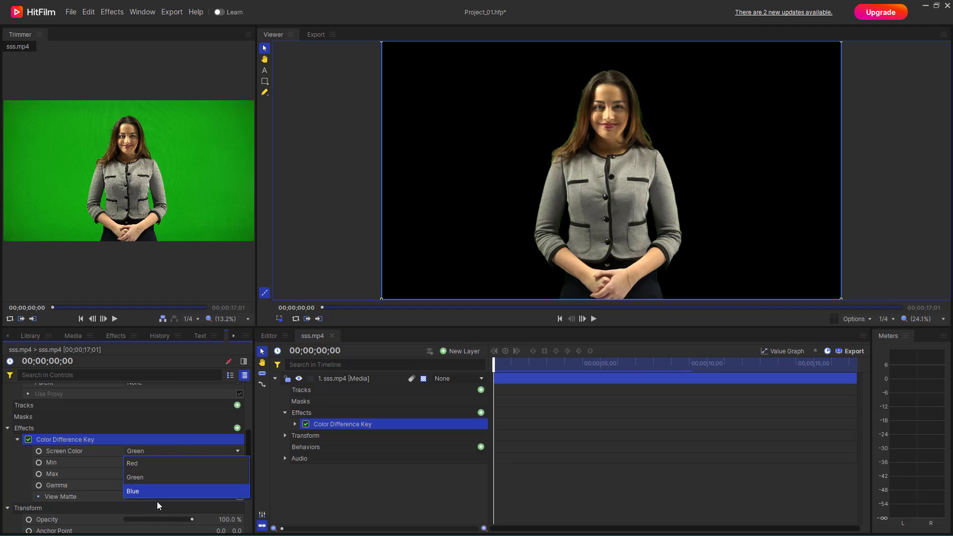
{"action": "left_click", "coordinate": [142, 464]}
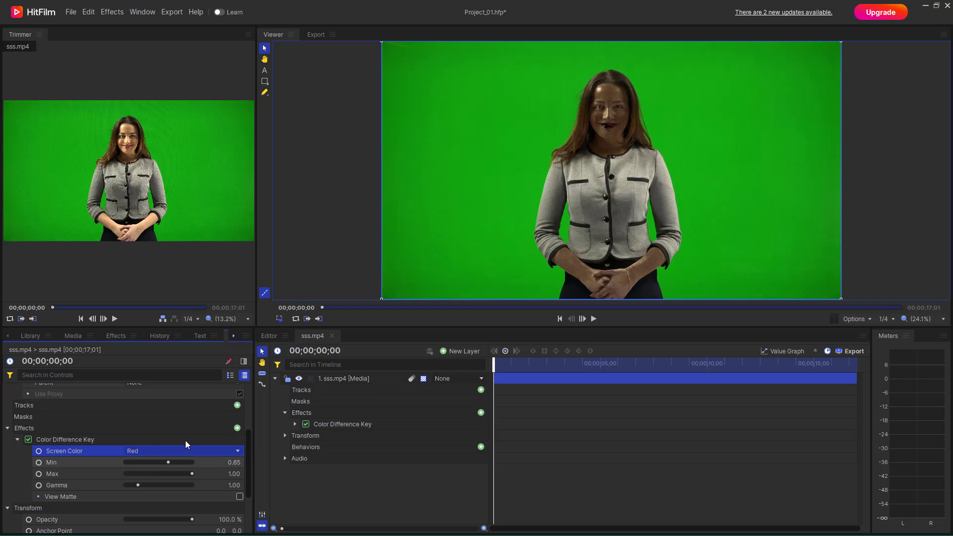
{"action": "left_click", "coordinate": [144, 452]}
{"action": "left_click", "coordinate": [140, 489]}
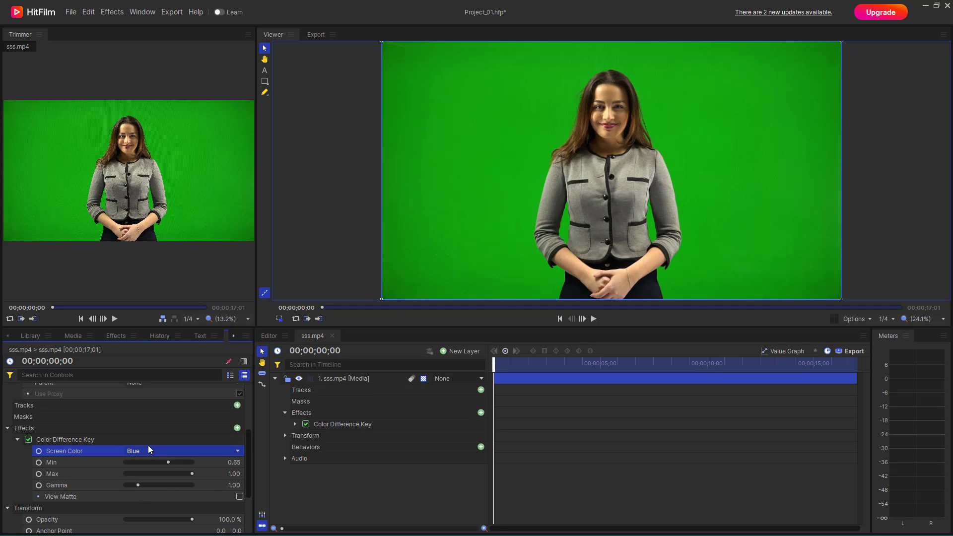
{"action": "left_click", "coordinate": [147, 449]}
{"action": "left_click", "coordinate": [137, 476]}
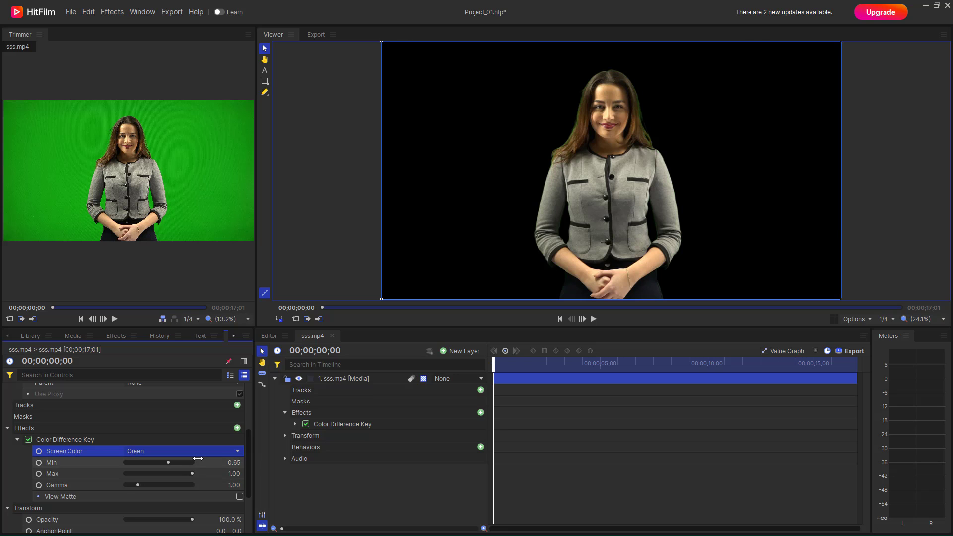
- Try the Color Difference Key with Min 0.61 and Max 0.75, checking the result in the matte view
{"action": "mouse_move", "coordinate": [169, 462]}
{"action": "left_mouse_down"}
{"action": "mouse_move", "coordinate": [120, 461]}
{"action": "mouse_move", "coordinate": [175, 460]}
{"action": "mouse_move", "coordinate": [137, 460]}
{"action": "mouse_move", "coordinate": [167, 460]}
{"action": "mouse_move", "coordinate": [165, 475]}
{"action": "mouse_move", "coordinate": [192, 475]}
{"action": "mouse_move", "coordinate": [166, 476]}
{"action": "mouse_move", "coordinate": [181, 477]}
{"action": "left_mouse_up"}
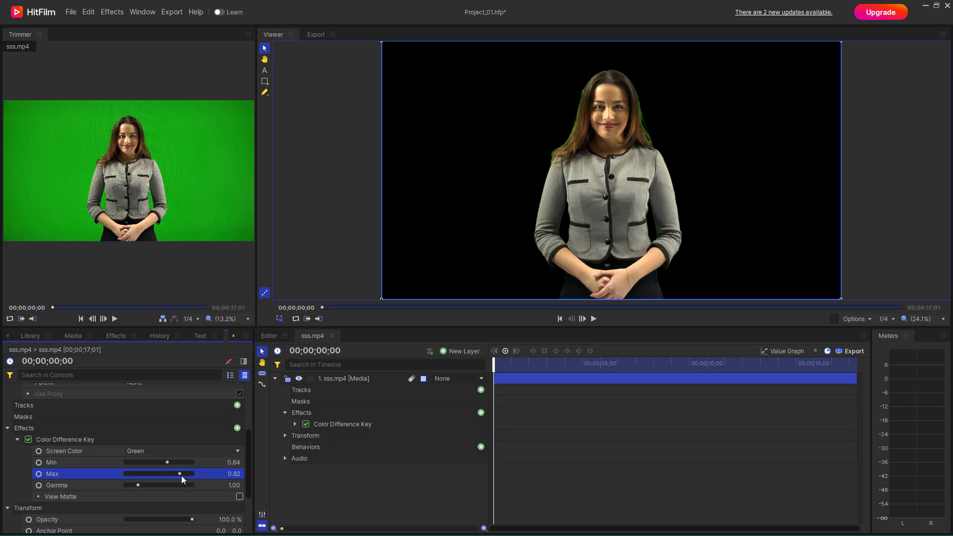
{"action": "mouse_move", "coordinate": [185, 475]}
{"action": "left_mouse_down"}
{"action": "mouse_move", "coordinate": [210, 474]}
{"action": "mouse_move", "coordinate": [174, 463]}
{"action": "mouse_move", "coordinate": [192, 463]}
{"action": "left_mouse_up"}
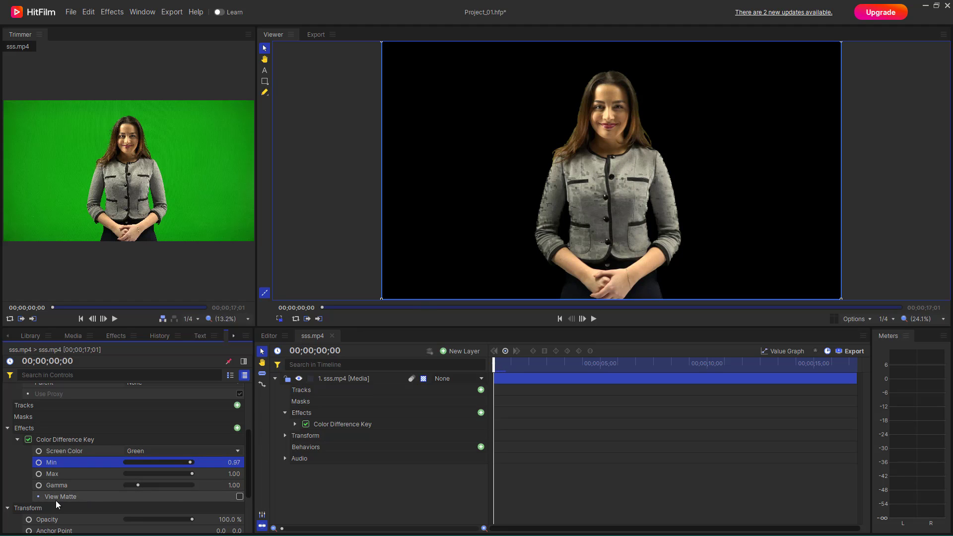
{"action": "left_click", "coordinate": [239, 496]}
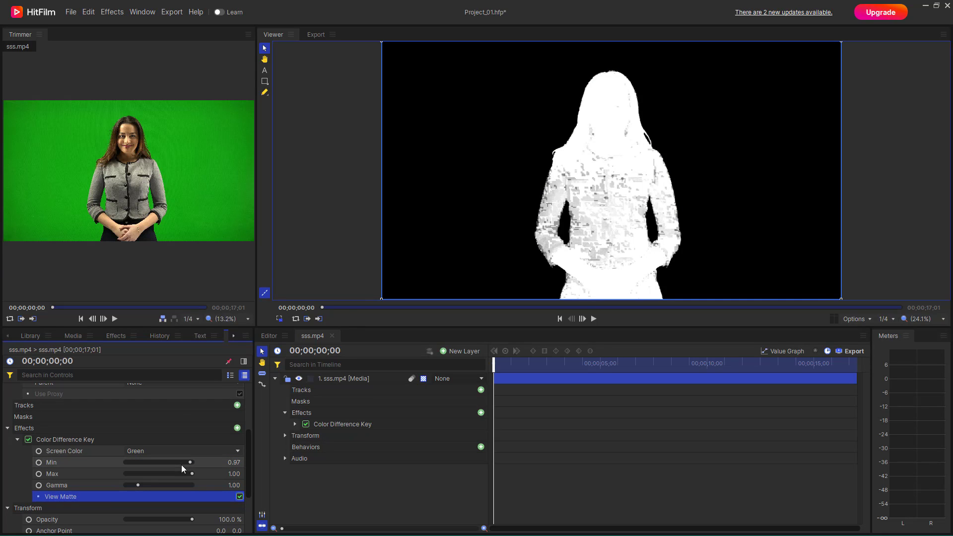
{"action": "left_click_drag", "start_coordinate": [187, 463], "coordinate": [166, 469]}
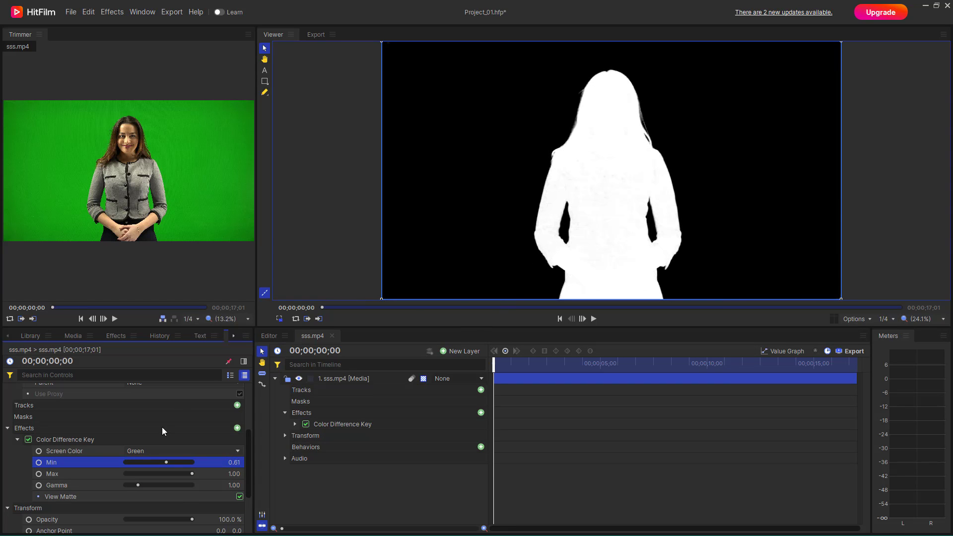
{"action": "left_click_drag", "start_coordinate": [189, 473], "coordinate": [176, 473]}
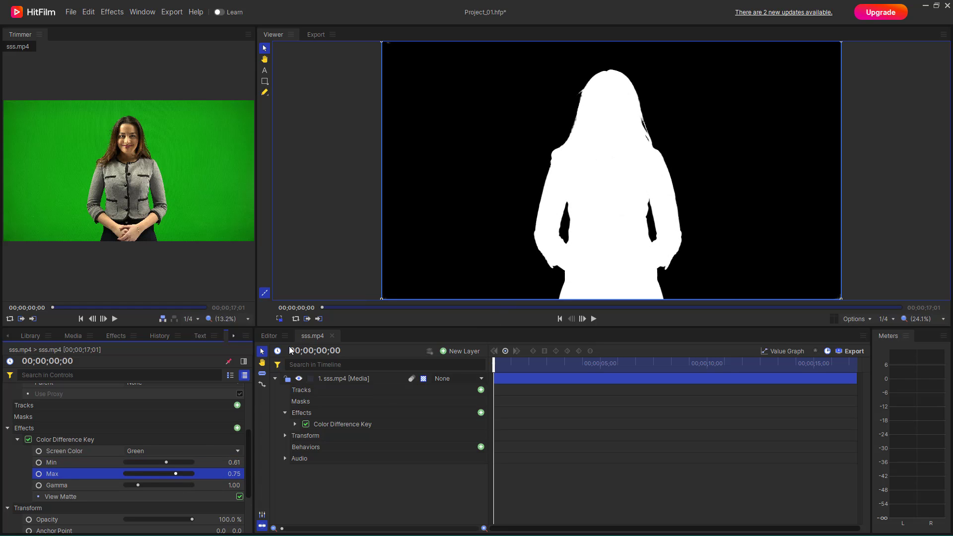
{"action": "left_click", "coordinate": [239, 496]}
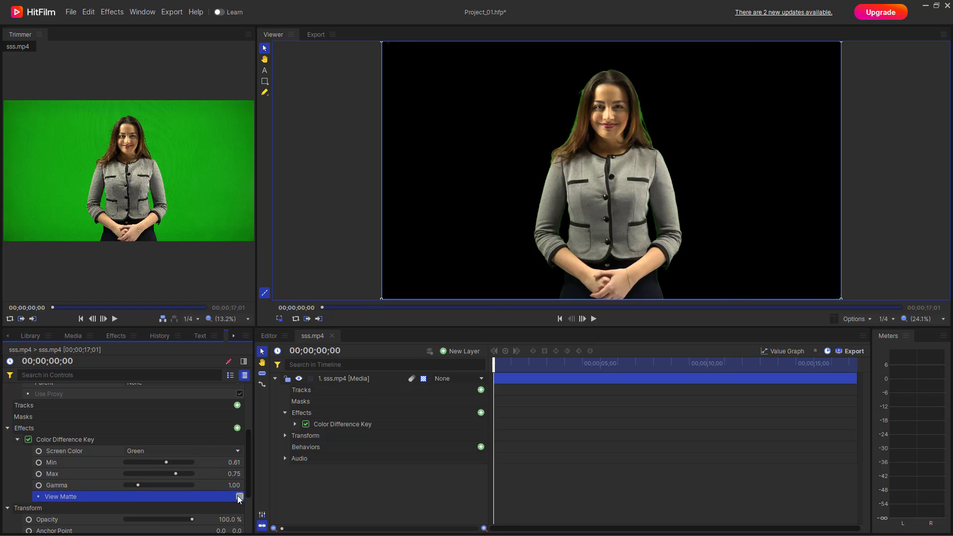
- Set the Color Difference Key's Max to 0.85 and Min to 0.73 while viewing the matte, and return to the normal view
{"action": "left_click", "coordinate": [239, 497]}
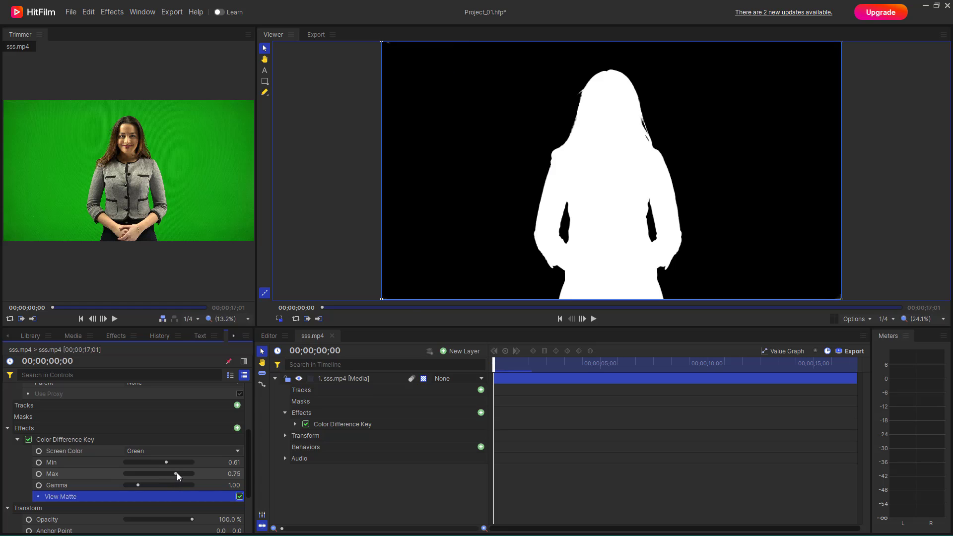
{"action": "left_click_drag", "start_coordinate": [177, 473], "coordinate": [175, 460]}
{"action": "left_click", "coordinate": [167, 462]}
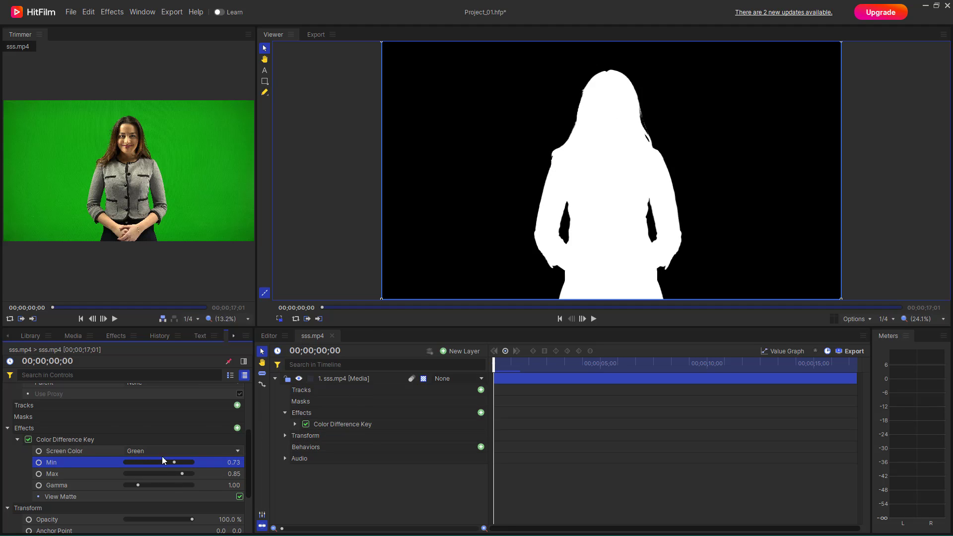
{"action": "left_click", "coordinate": [239, 498]}
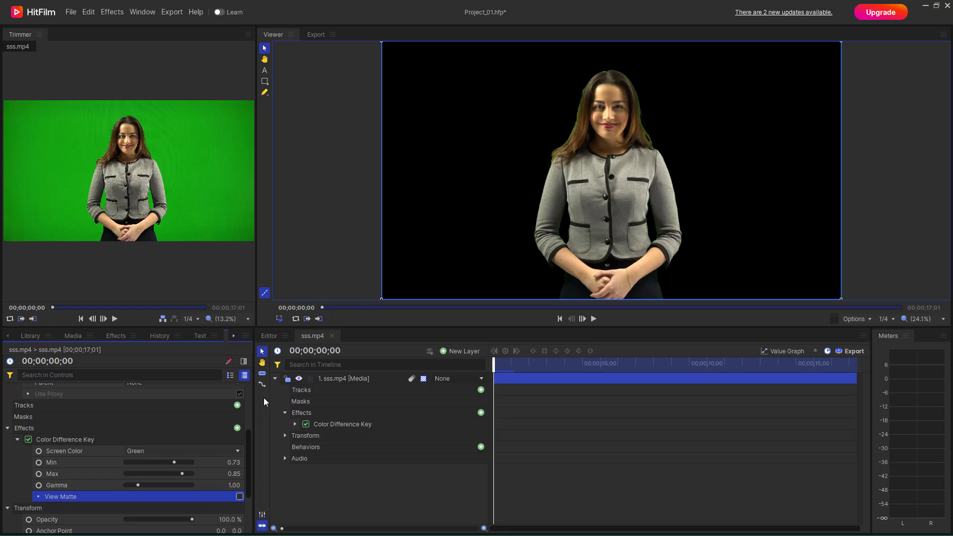
- Search the effects for "spill" and apply Spill Removal to the sss.mp4 layer
{"action": "scroll", "coordinate": [84, 385], "scroll_direction": "up", "scroll_amount": 3}
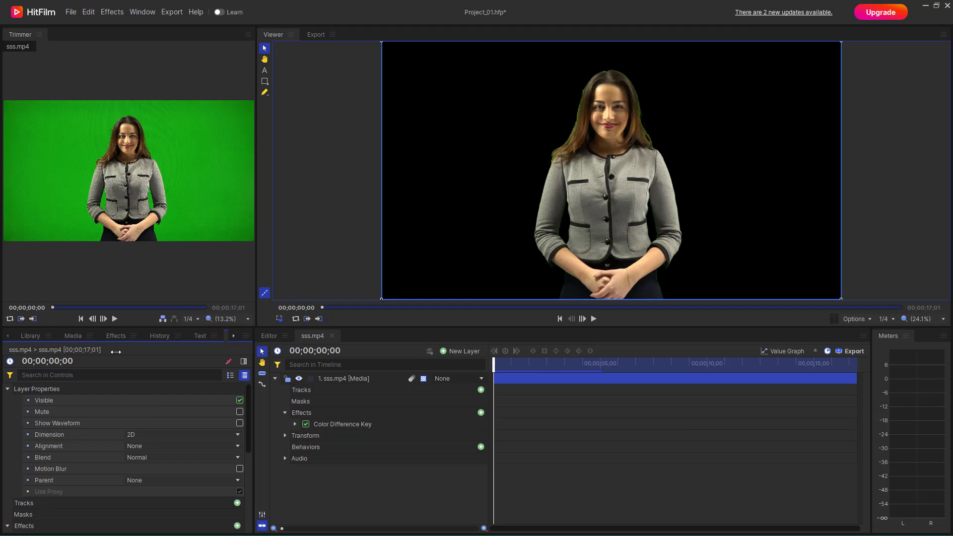
{"action": "left_click", "coordinate": [118, 337]}
{"action": "left_click", "coordinate": [83, 353]}
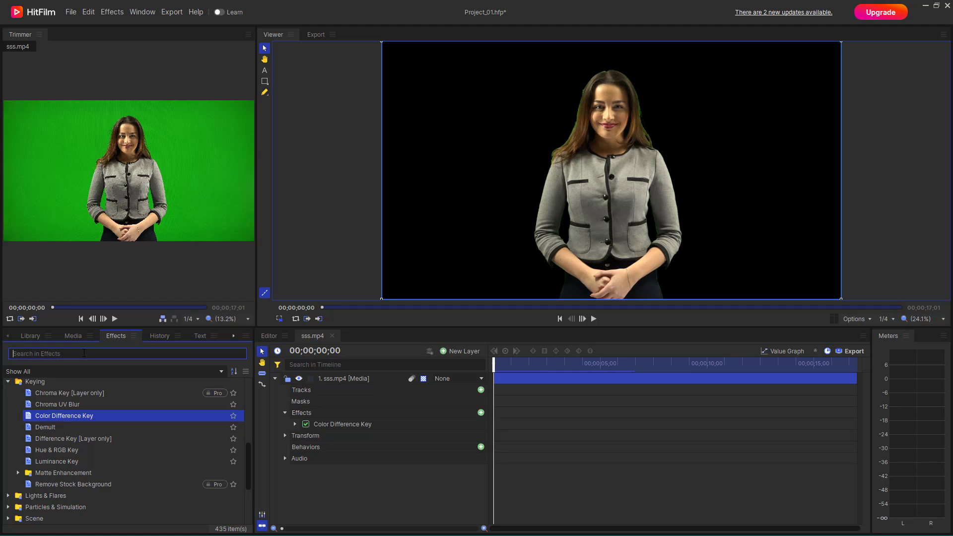
{"action": "type", "text": "spill"}
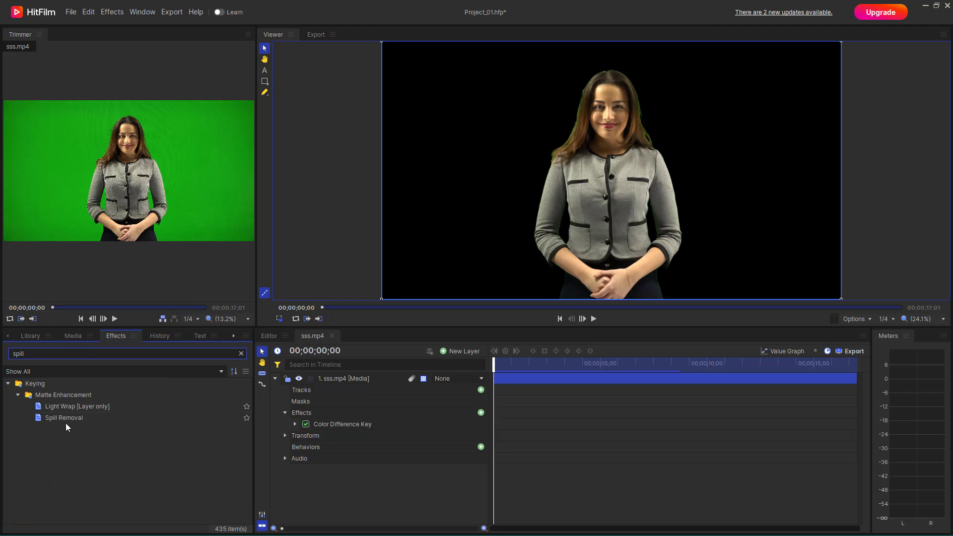
{"action": "left_click_drag", "start_coordinate": [64, 419], "coordinate": [340, 378]}
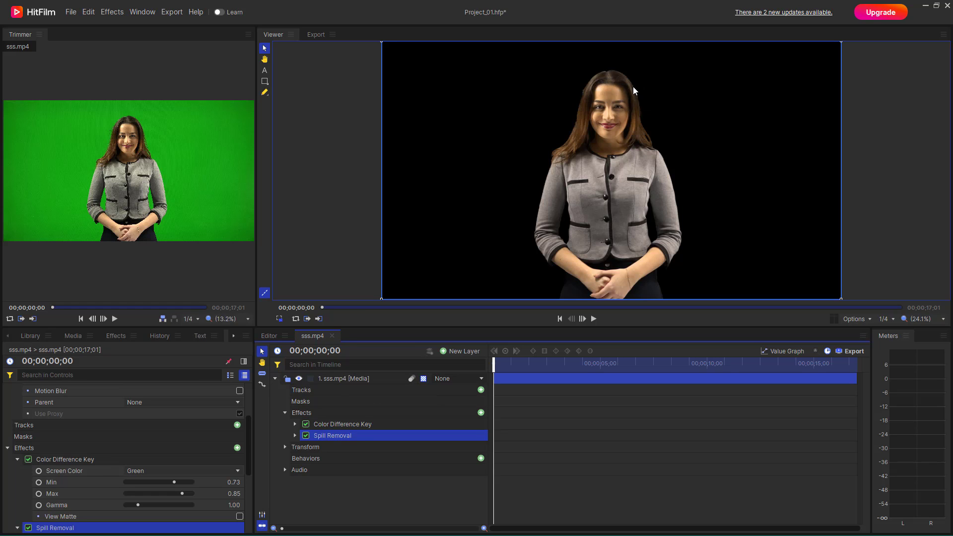
- Try Red and Blue as the Spill Removal screen color and set it back to Green
{"action": "scroll", "coordinate": [35, 460], "scroll_direction": "down", "scroll_amount": 3}
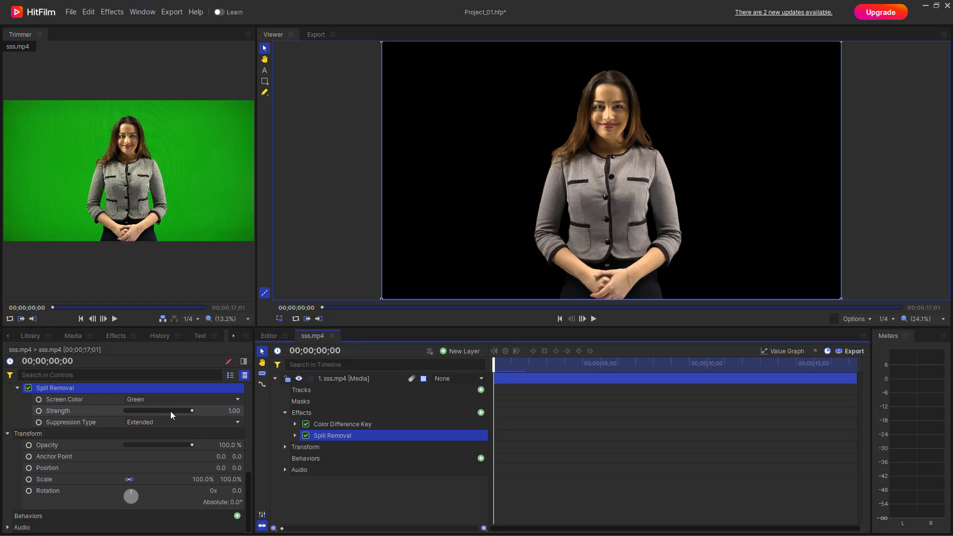
{"action": "left_click", "coordinate": [156, 398]}
{"action": "left_click", "coordinate": [148, 414]}
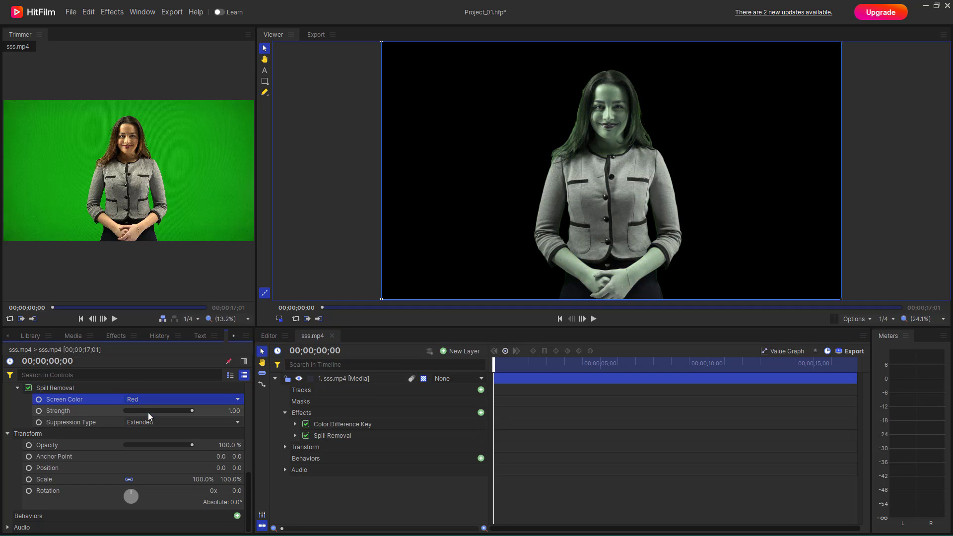
{"action": "left_click", "coordinate": [160, 400]}
{"action": "left_click", "coordinate": [144, 445]}
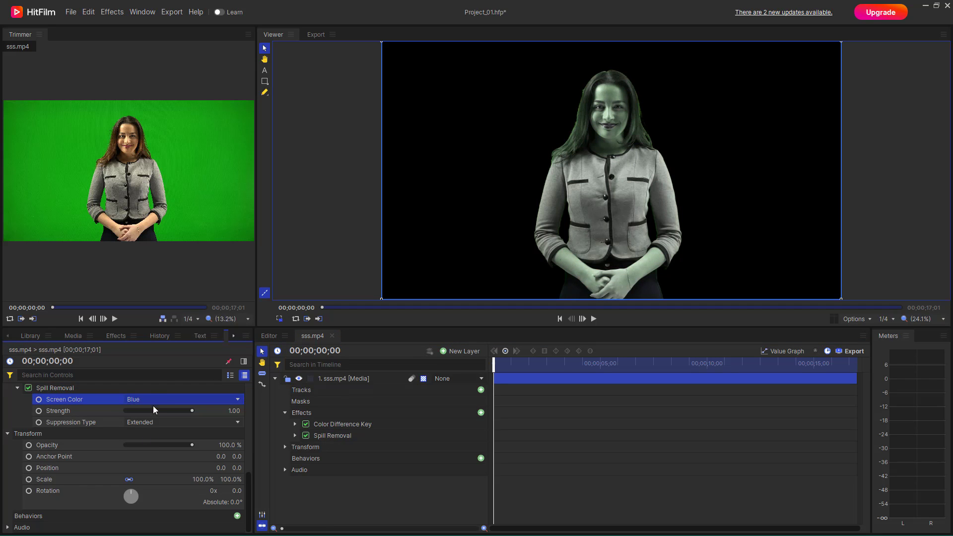
{"action": "left_click", "coordinate": [155, 399]}
{"action": "left_click", "coordinate": [145, 418]}
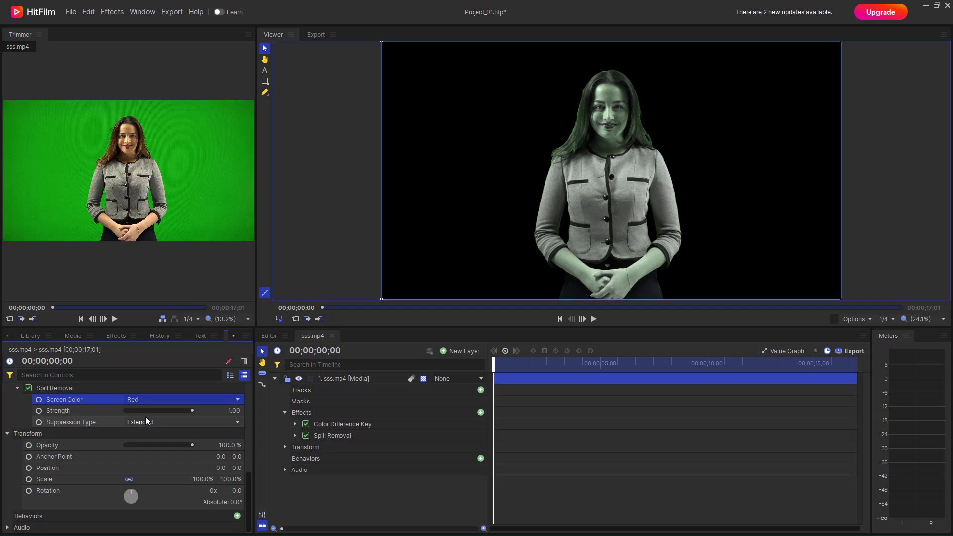
{"action": "left_click", "coordinate": [148, 400]}
{"action": "left_click", "coordinate": [142, 421]}
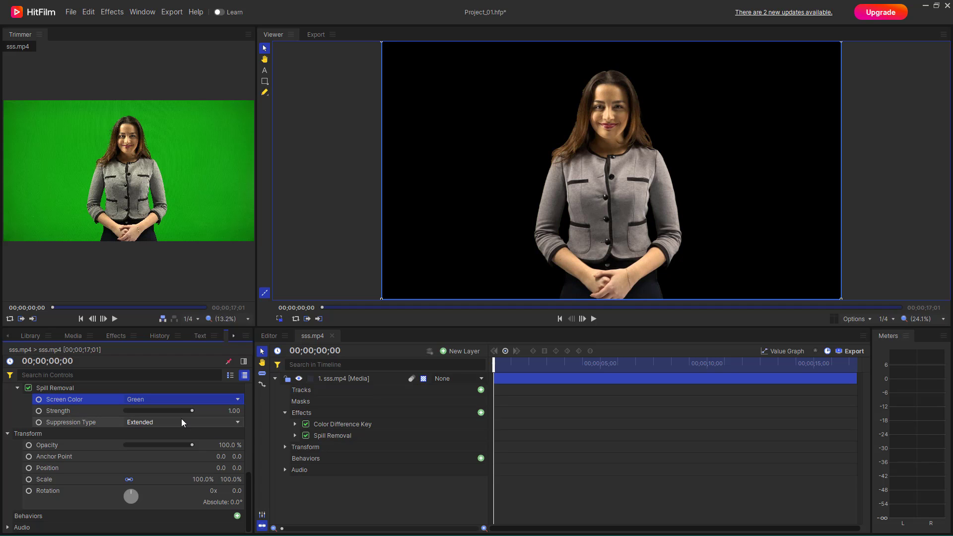
- Compare the hair edges with Spill Removal Strength at 0.00 and at 1.00, leaving it at 1.00
{"action": "left_click_drag", "start_coordinate": [192, 409], "coordinate": [115, 413]}
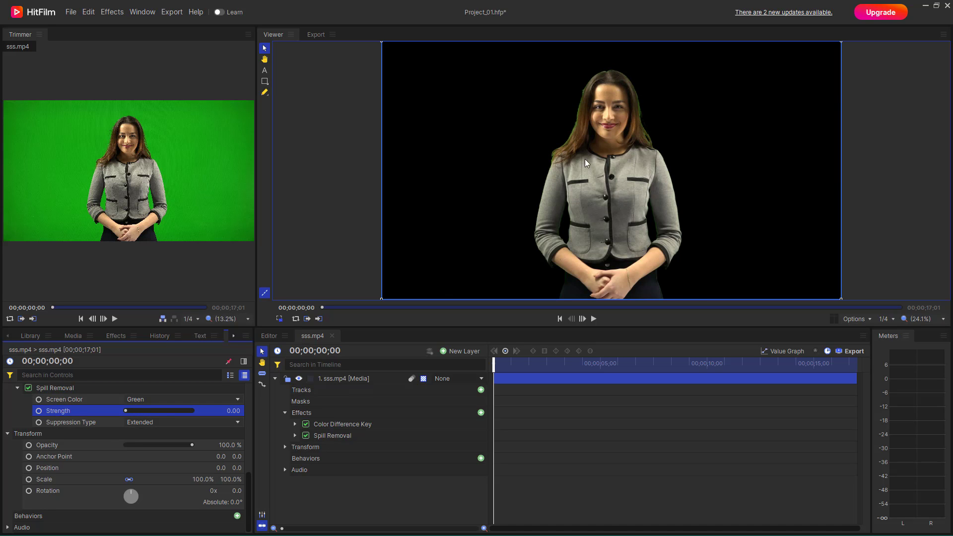
{"action": "scroll", "coordinate": [584, 159], "scroll_direction": "up", "scroll_amount": 5}
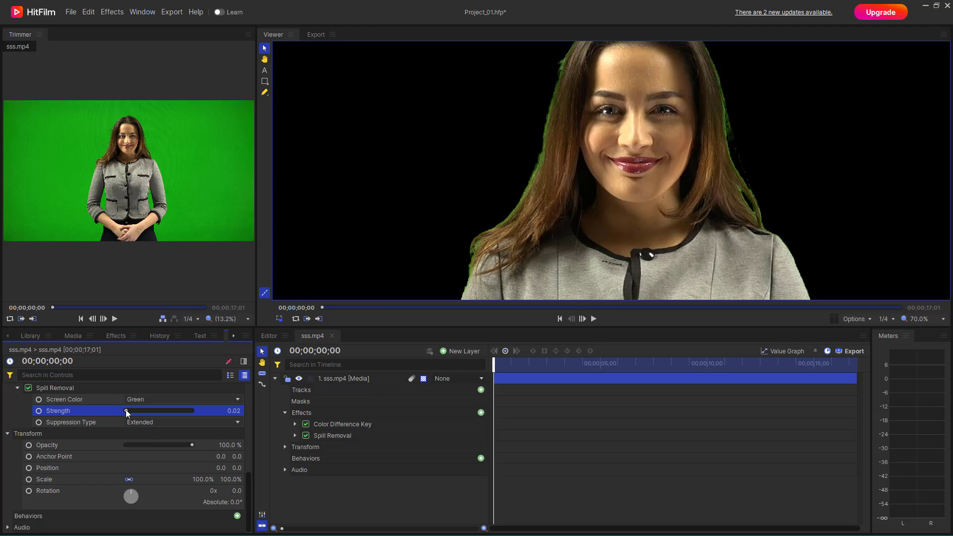
{"action": "left_click_drag", "start_coordinate": [126, 410], "coordinate": [200, 414]}
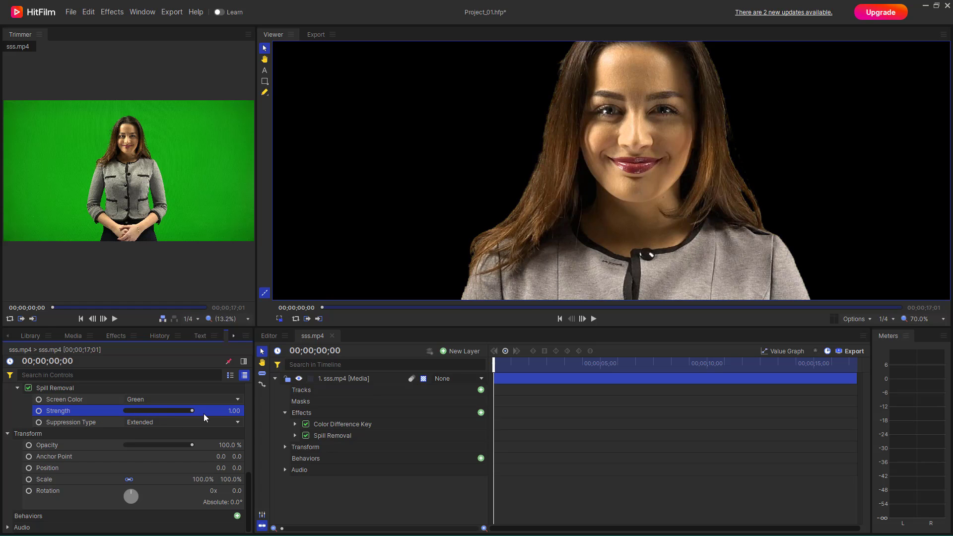
{"action": "scroll", "coordinate": [528, 142], "scroll_direction": "down", "scroll_amount": 1}
{"action": "scroll", "coordinate": [528, 141], "scroll_direction": "down", "scroll_amount": 1}
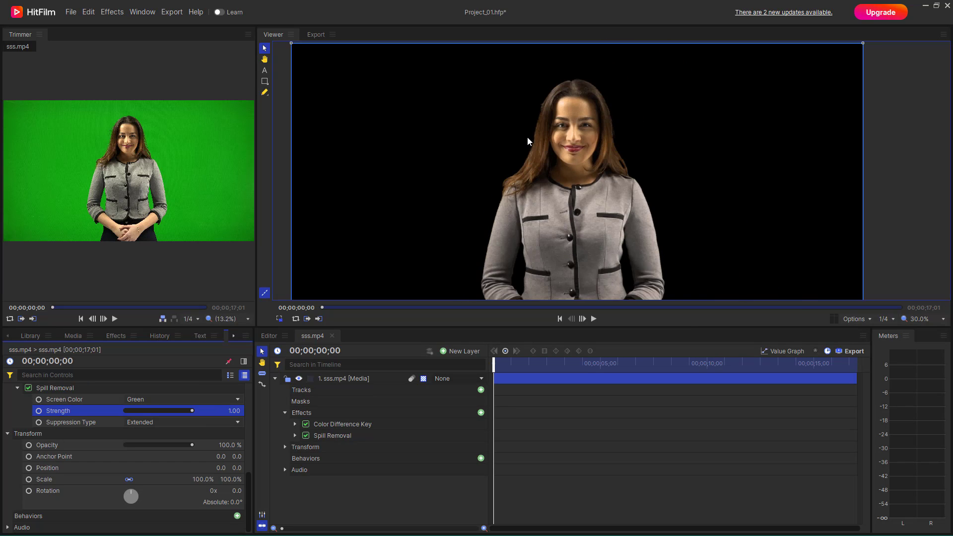
{"action": "scroll", "coordinate": [528, 141], "scroll_direction": "up", "scroll_amount": 1}
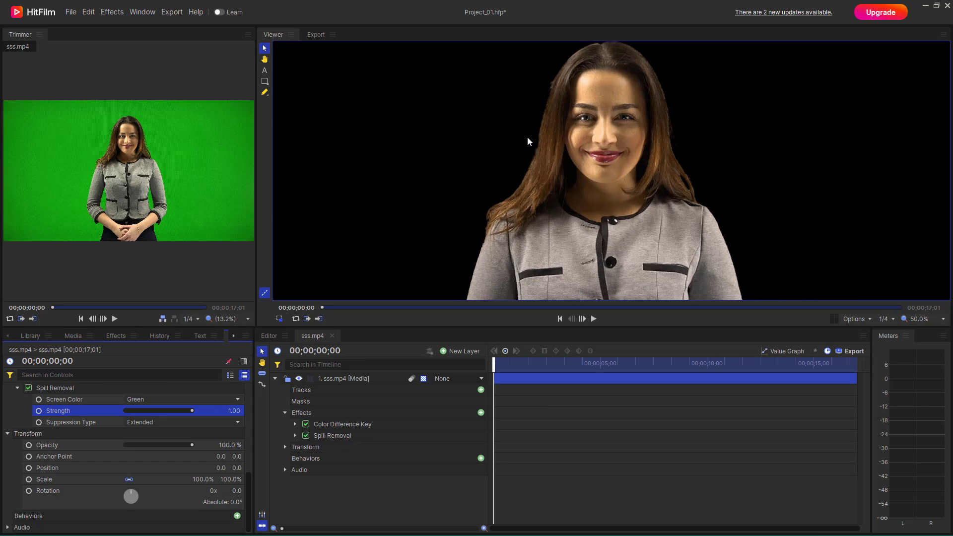
- Compare Spill Removal's Standard and Extended suppression types, leaving Suppression Type on Standard
{"action": "left_click", "coordinate": [224, 422]}
{"action": "left_click", "coordinate": [195, 437]}
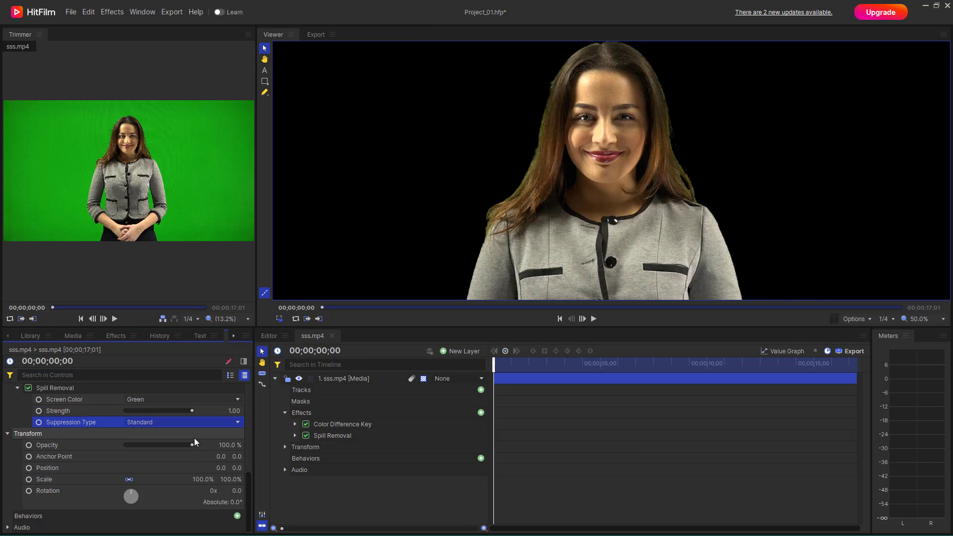
{"action": "left_click", "coordinate": [174, 422]}
{"action": "left_click", "coordinate": [160, 446]}
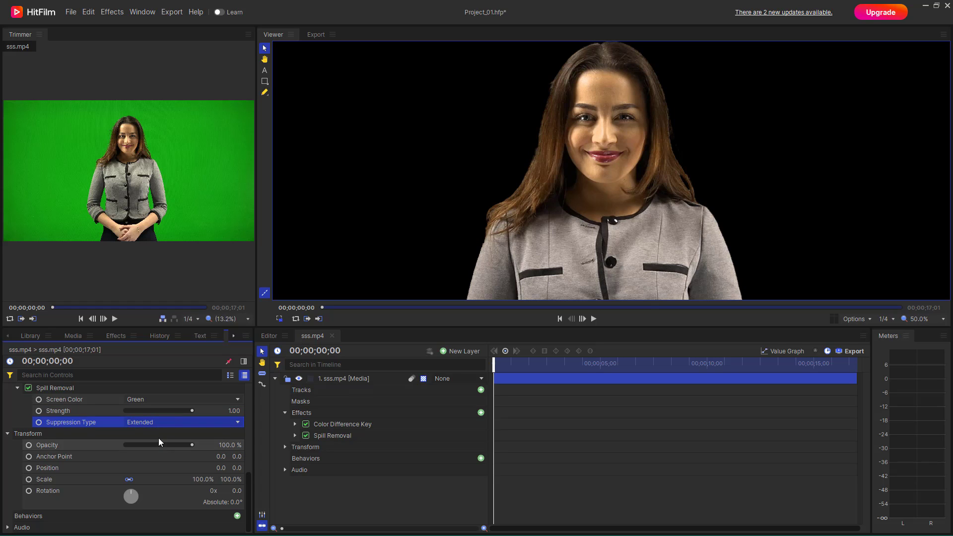
{"action": "left_click", "coordinate": [146, 422]}
{"action": "left_click", "coordinate": [151, 438]}
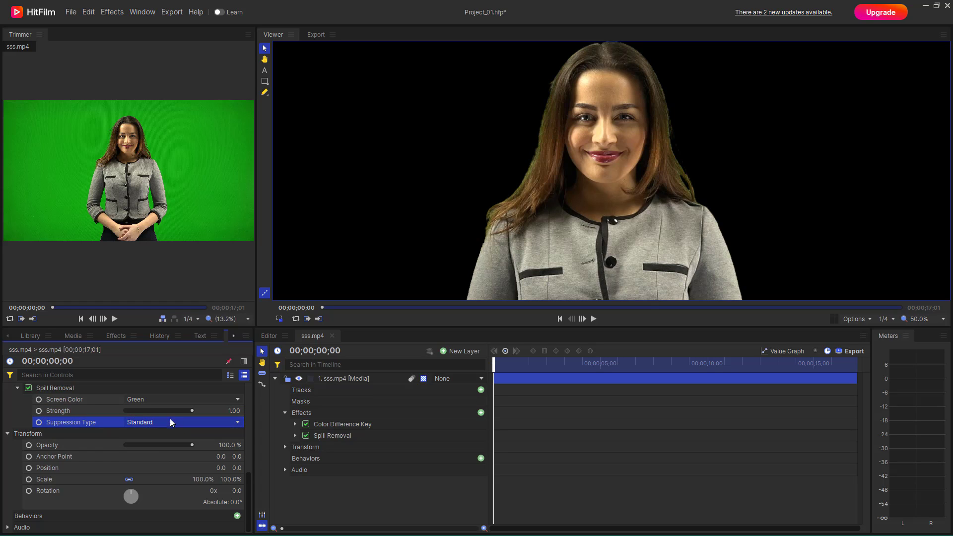
- Inspect the hair edges up close and set Spill Removal's Suppression Type to Extended
{"action": "scroll", "coordinate": [537, 173], "scroll_direction": "up", "scroll_amount": 6}
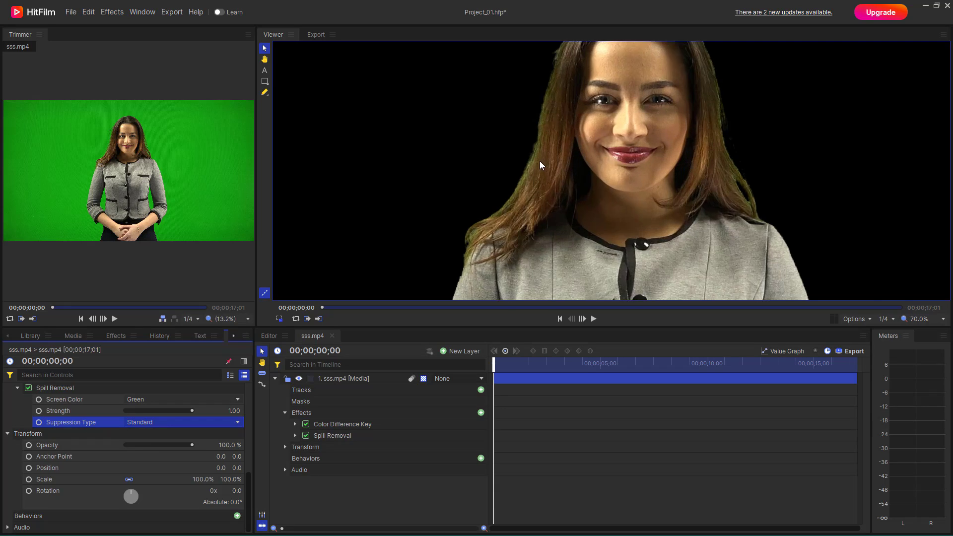
{"action": "left_click", "coordinate": [166, 427]}
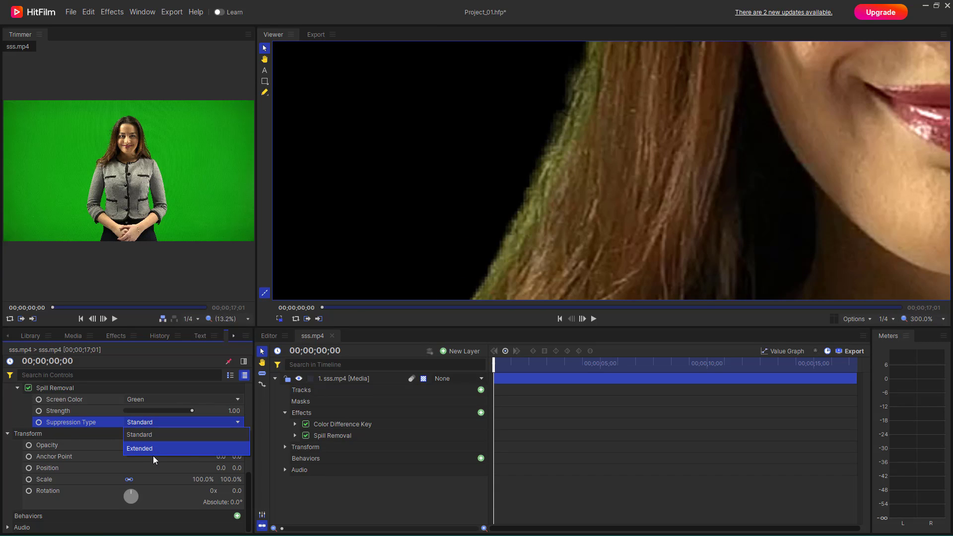
{"action": "left_click", "coordinate": [155, 450]}
{"action": "scroll", "coordinate": [628, 242], "scroll_direction": "down", "scroll_amount": 5}
{"action": "scroll", "coordinate": [628, 243], "scroll_direction": "down", "scroll_amount": 6}
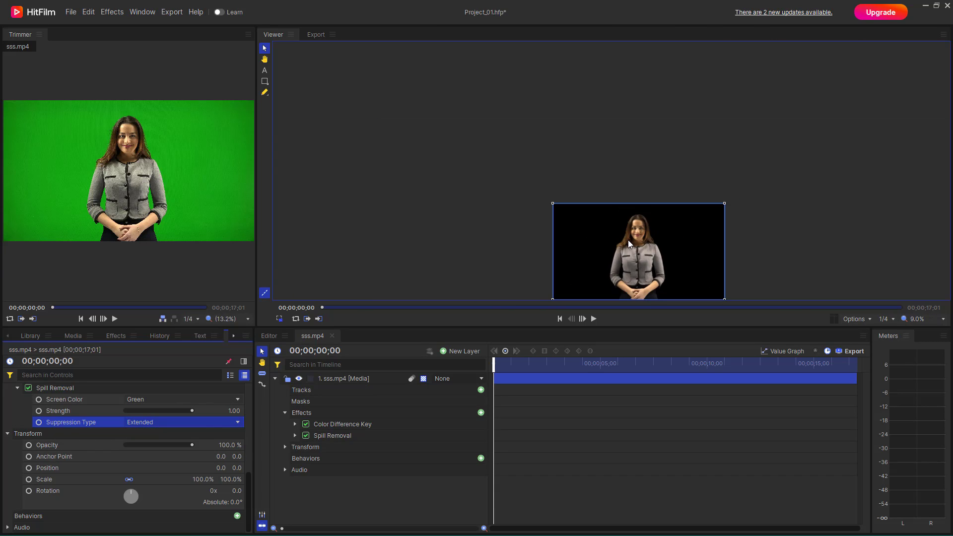
- Try moving the sss.mp4 layer slightly in the viewer, and undo the last two changes
{"action": "scroll", "coordinate": [704, 293], "scroll_direction": "up", "scroll_amount": 2}
{"action": "scroll", "coordinate": [713, 311], "scroll_direction": "up", "scroll_amount": 1}
{"action": "scroll", "coordinate": [592, 273], "scroll_direction": "down", "scroll_amount": 2}
{"action": "scroll", "coordinate": [591, 272], "scroll_direction": "up", "scroll_amount": 2}
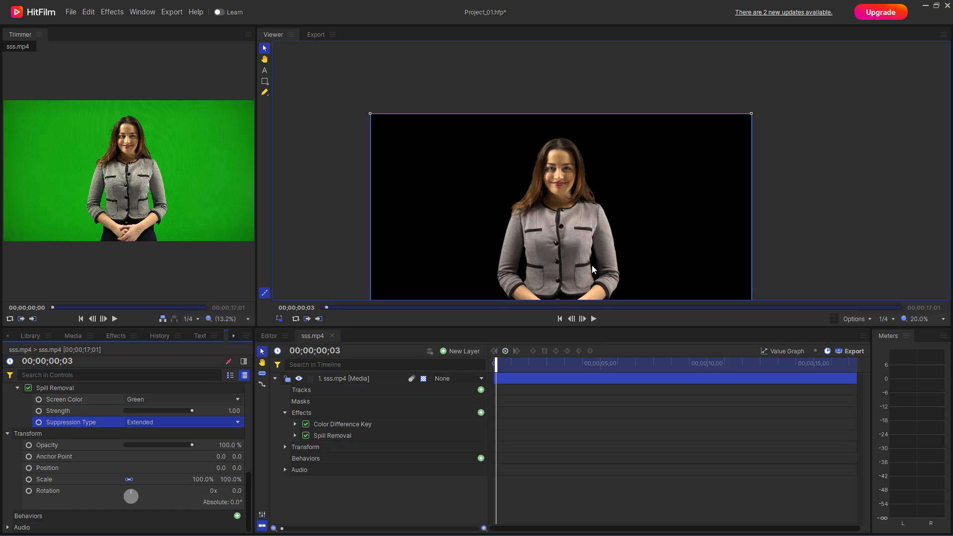
{"action": "left_click_drag", "start_coordinate": [582, 228], "coordinate": [585, 222]}
{"action": "key", "text": "ctrl+z"}
{"action": "key", "text": "ctrl+z"}
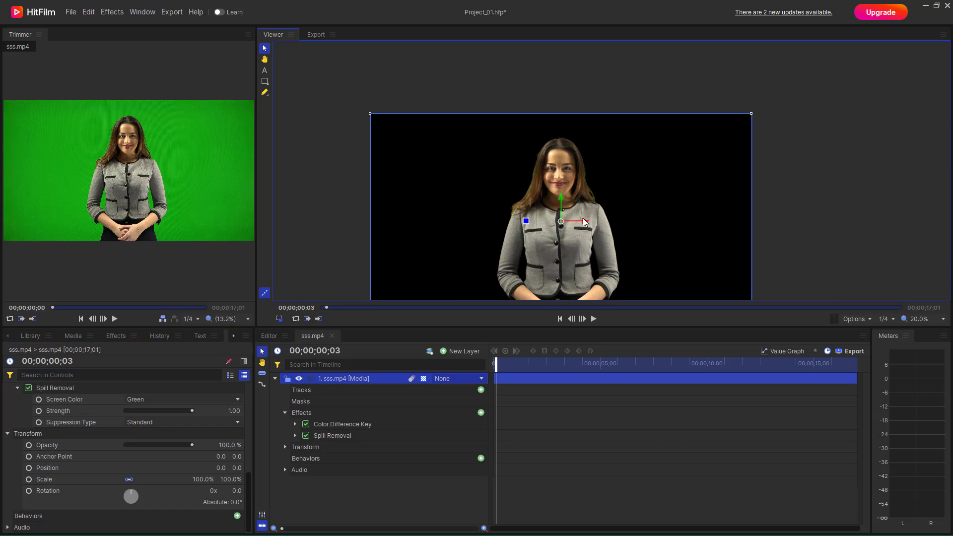
{"action": "scroll", "coordinate": [813, 215], "scroll_direction": "down", "scroll_amount": 2}
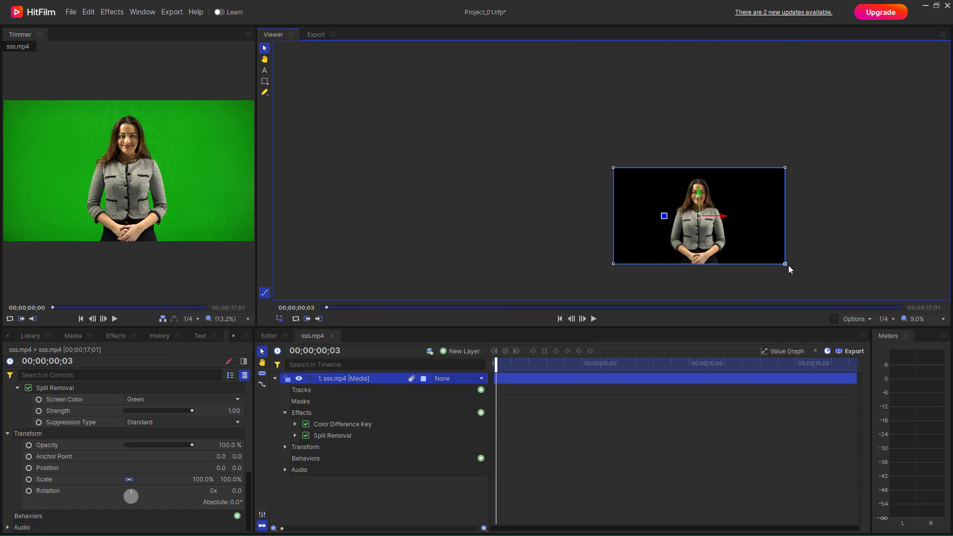
{"action": "scroll", "coordinate": [789, 267], "scroll_direction": "up", "scroll_amount": 2}
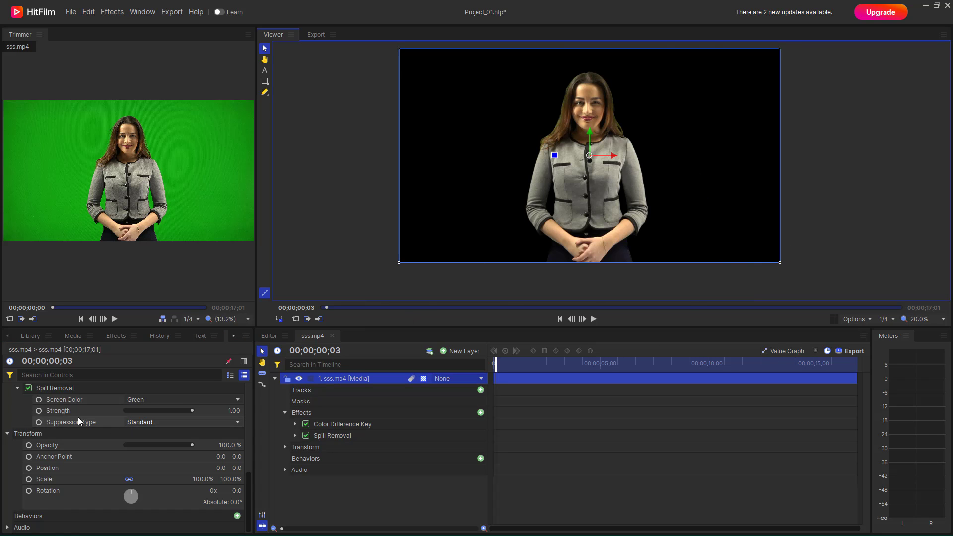
{"action": "scroll", "coordinate": [74, 425], "scroll_direction": "up", "scroll_amount": 6}
{"action": "left_click", "coordinate": [8, 389]}
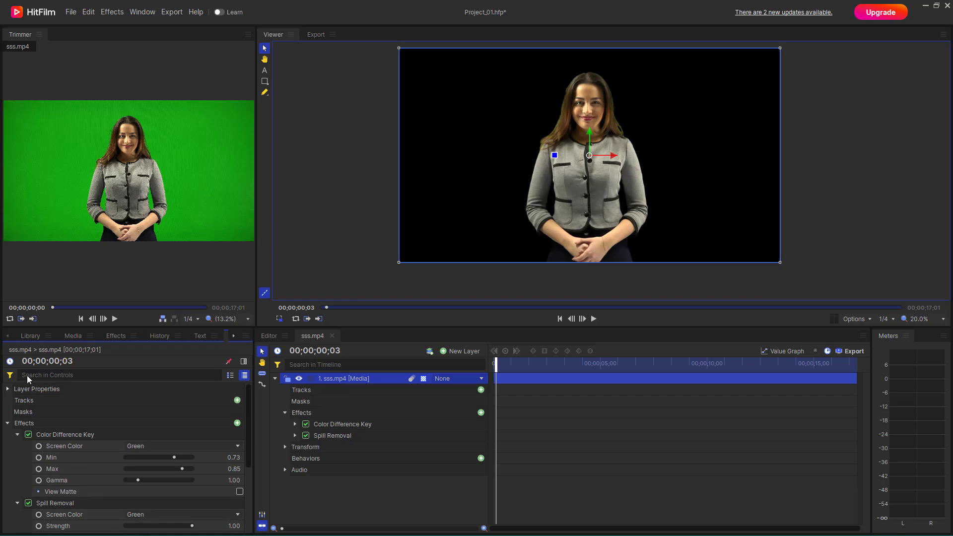
{"action": "left_click", "coordinate": [147, 391]}
{"action": "left_click", "coordinate": [147, 391]}
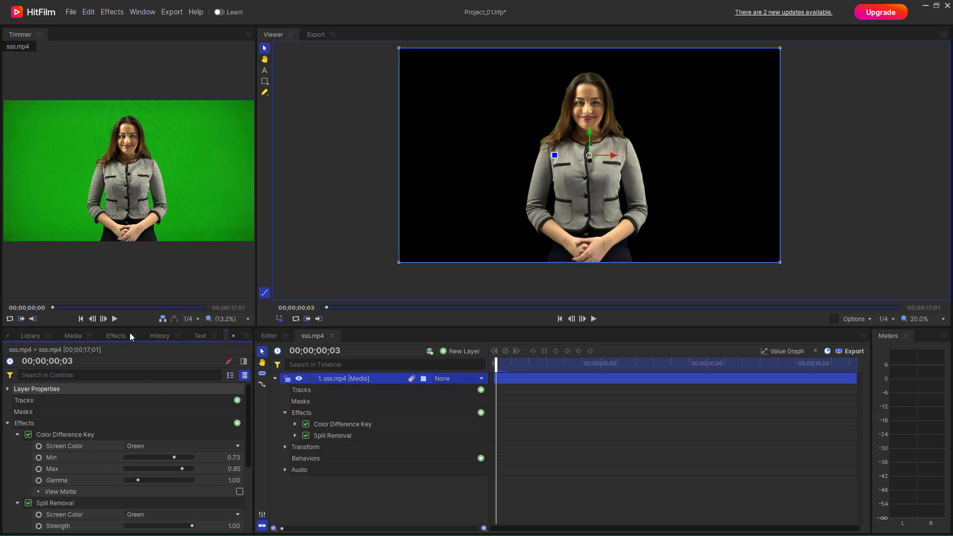
- Add the 1920 × 1080 white flower video from the project media beneath the sss.mp4 layer and enlarge it to cover the whole frame
{"action": "left_click", "coordinate": [68, 335]}
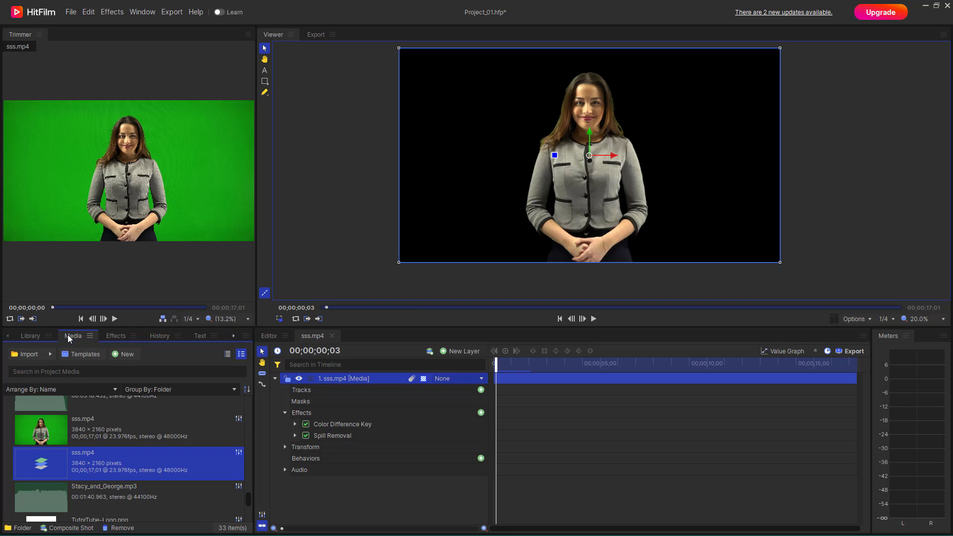
{"action": "scroll", "coordinate": [103, 456], "scroll_direction": "down", "scroll_amount": 5}
{"action": "scroll", "coordinate": [103, 457], "scroll_direction": "down", "scroll_amount": 10}
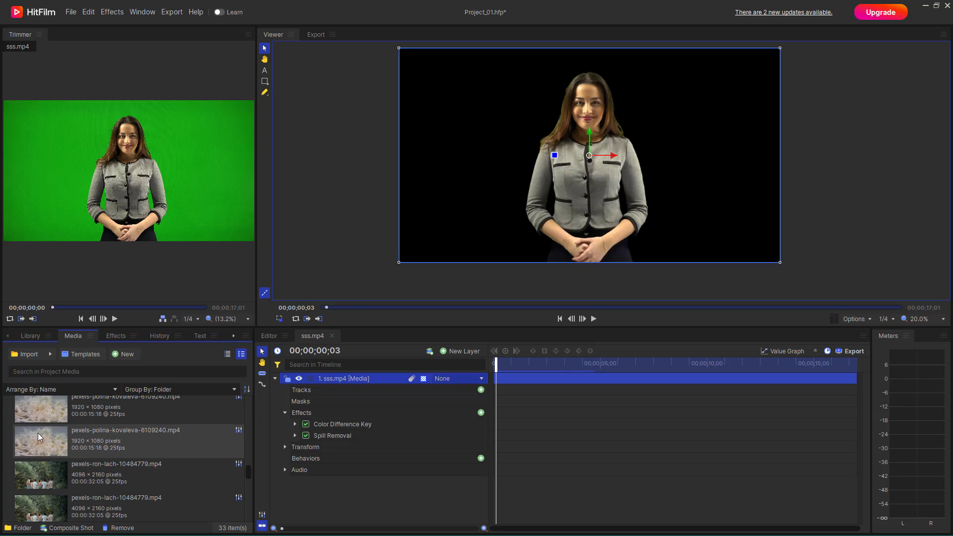
{"action": "left_click_drag", "start_coordinate": [37, 437], "coordinate": [320, 487]}
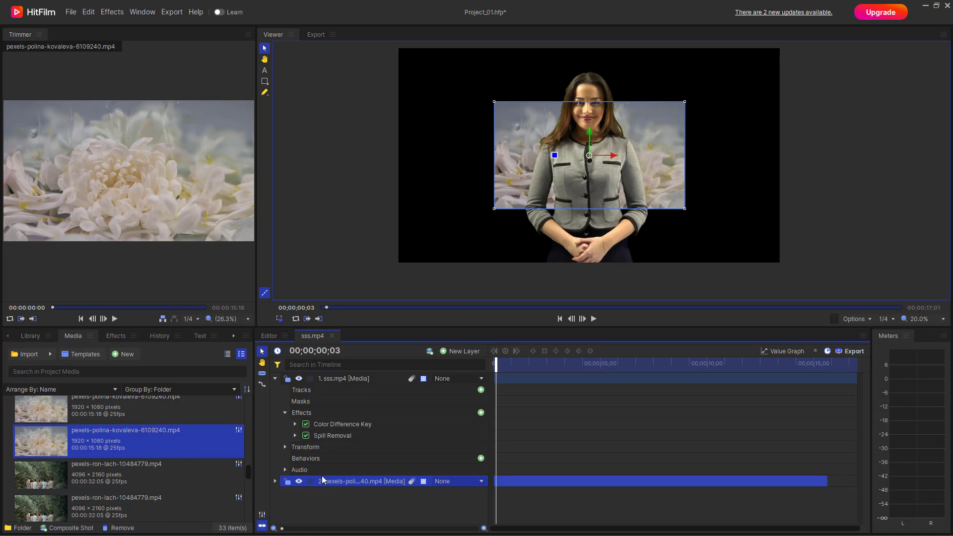
{"action": "left_click_drag", "start_coordinate": [685, 102], "coordinate": [793, 42]}
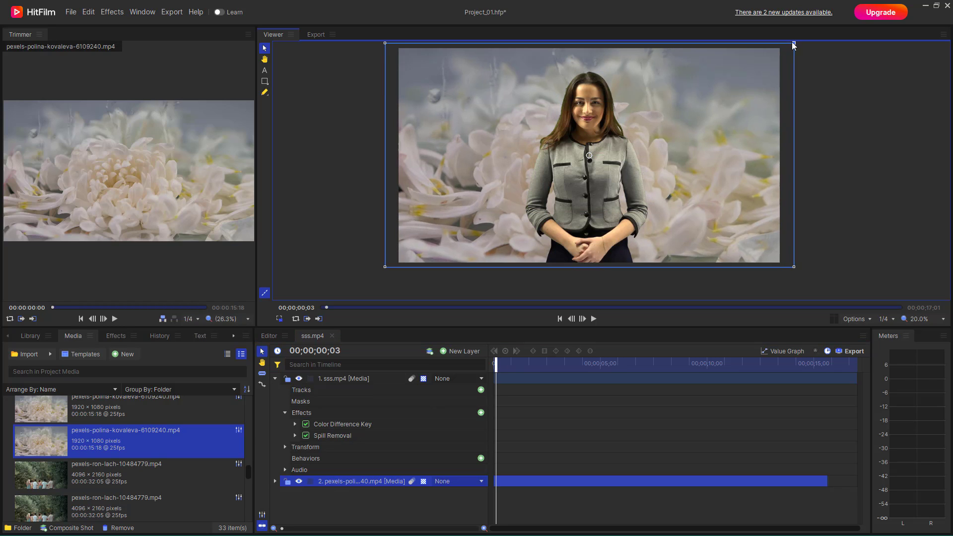
- Play and scrub through the composite to check the keyed woman over the flower background at several times
{"action": "left_click", "coordinate": [521, 368]}
{"action": "key", "text": "space"}
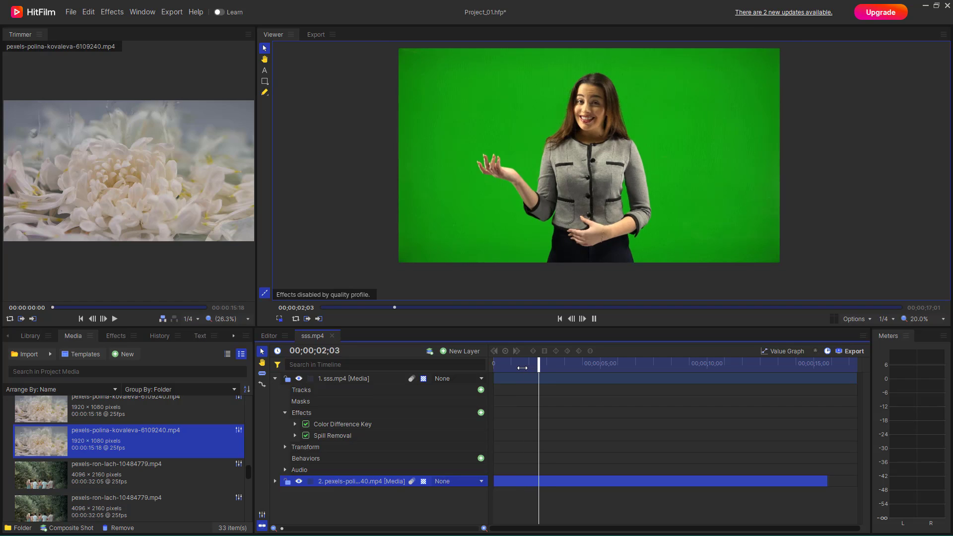
{"action": "key", "text": "space"}
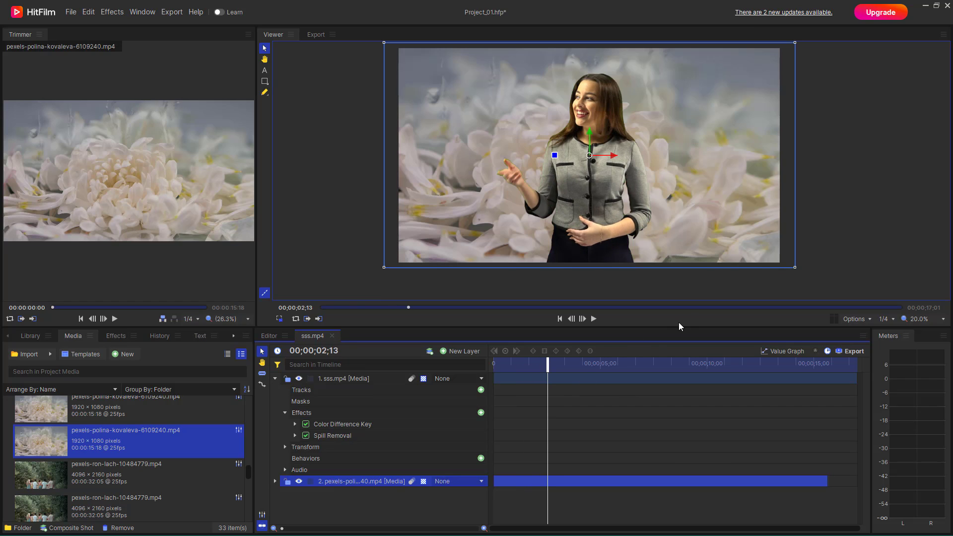
{"action": "left_click", "coordinate": [535, 369]}
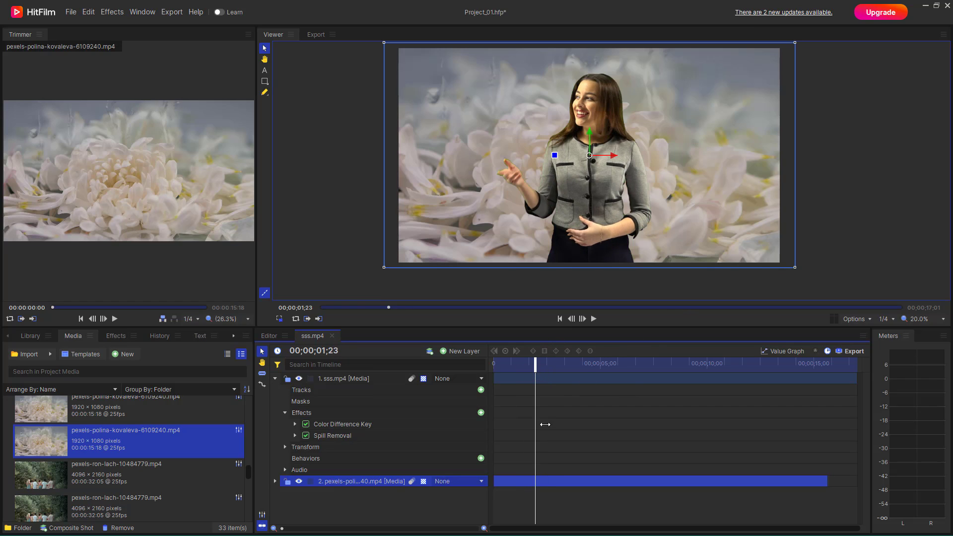
{"action": "left_click", "coordinate": [601, 367]}
{"action": "left_click", "coordinate": [639, 365]}
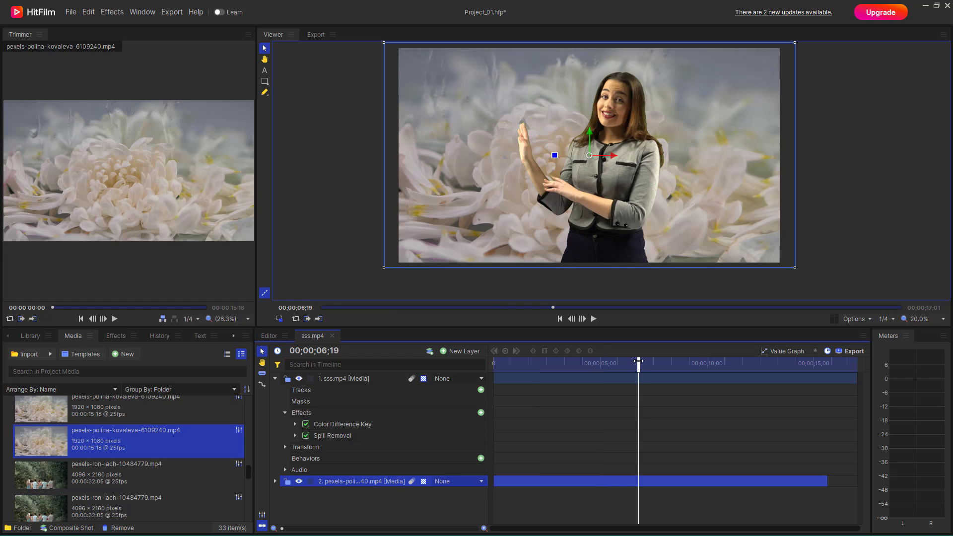
{"action": "left_click", "coordinate": [861, 179]}
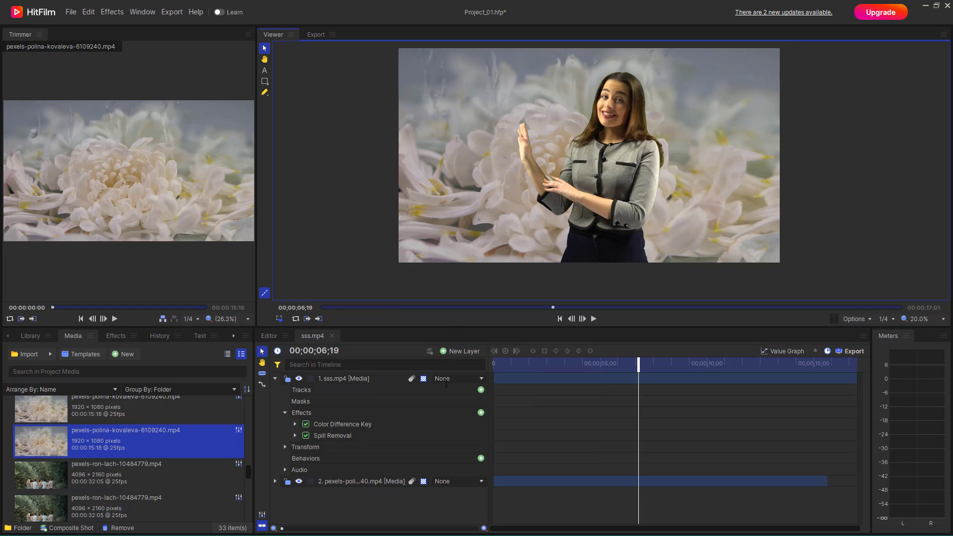
- Collapse the sss.mp4 layer's properties in the timeline and return to the beginning of the project media list
{"action": "left_click", "coordinate": [275, 378]}
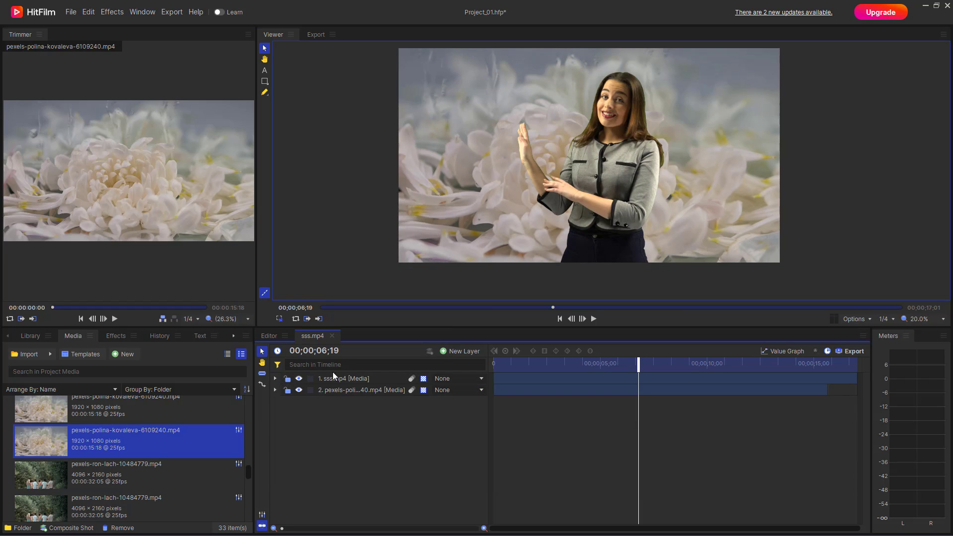
{"action": "left_click", "coordinate": [347, 380]}
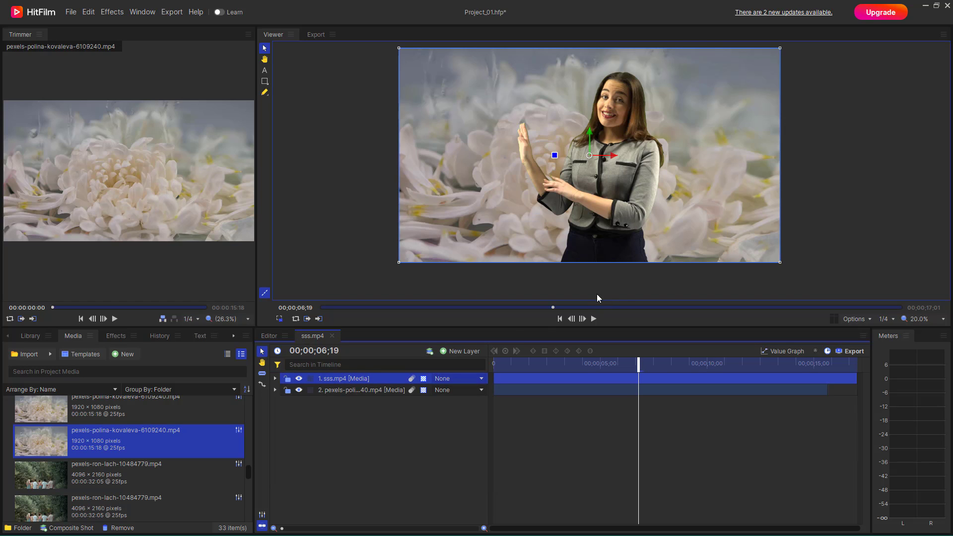
{"action": "left_click", "coordinate": [526, 400]}
{"action": "scroll", "coordinate": [169, 466], "scroll_direction": "up", "scroll_amount": 15}
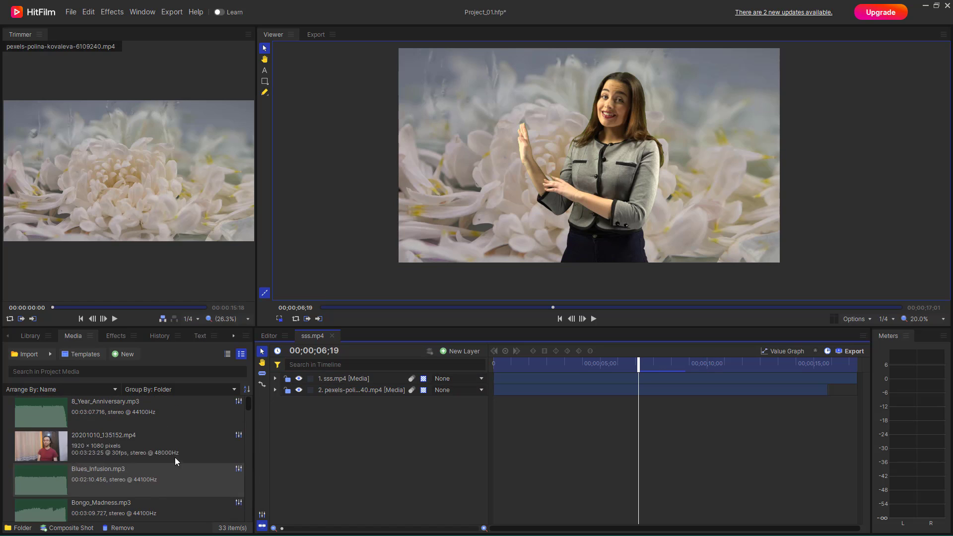